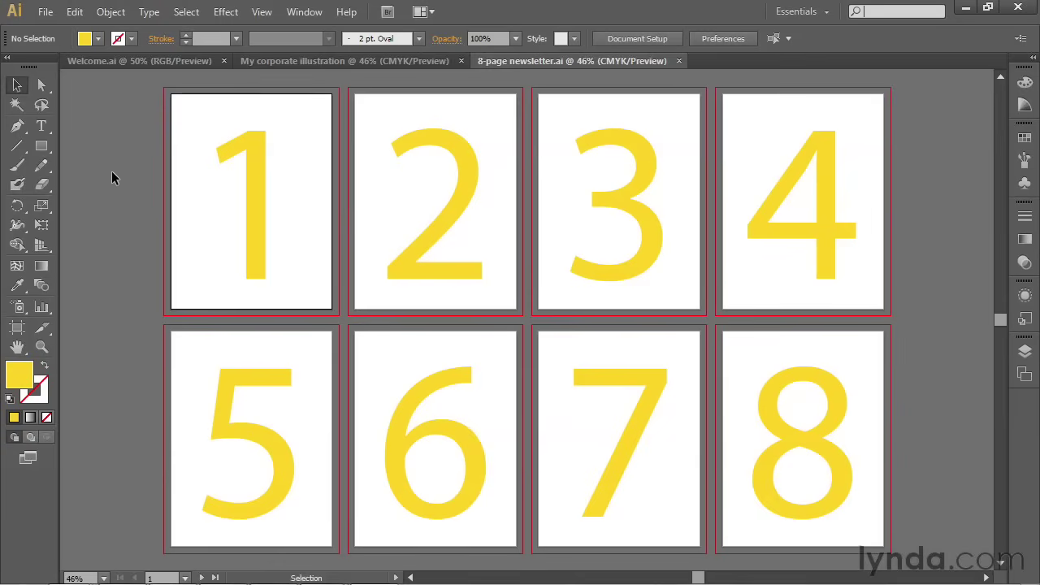
Select all the numbers except the yellow 1 and delete numbers 2 through 8
left_click(186, 11)
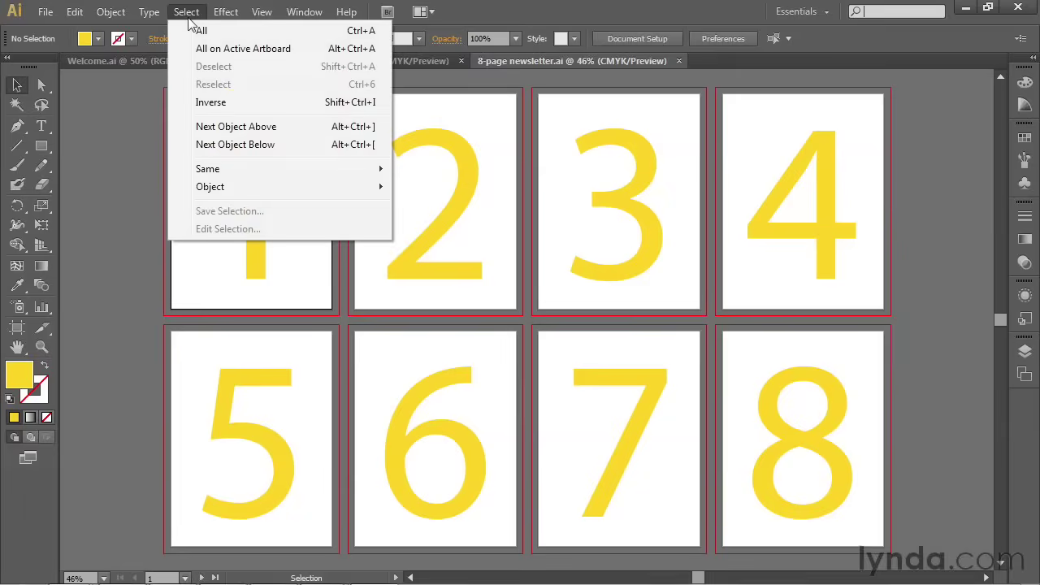
left_click(230, 32)
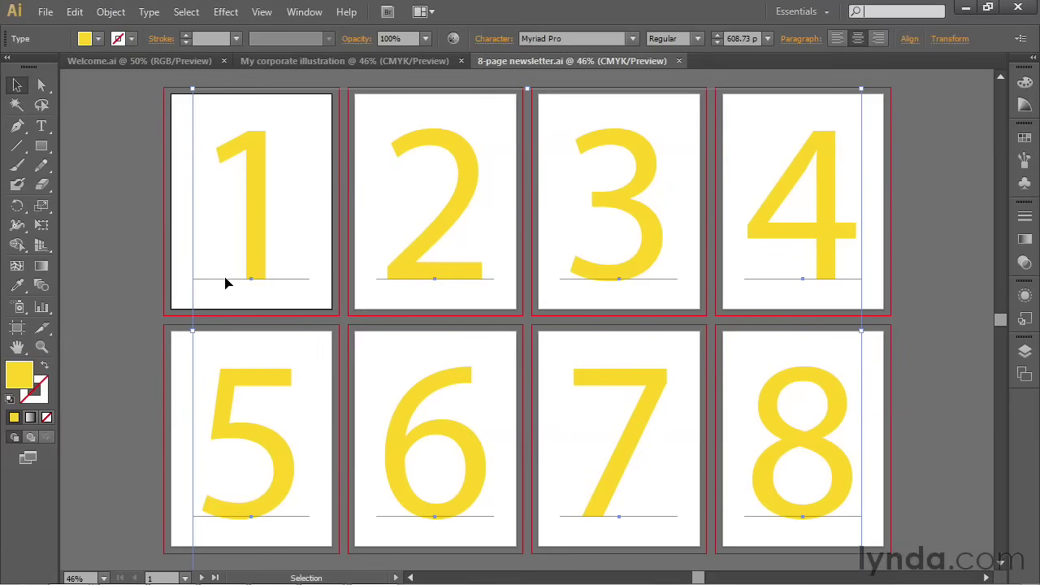
key("shift")
left_click(225, 279, "shift")
key("BackSpace")
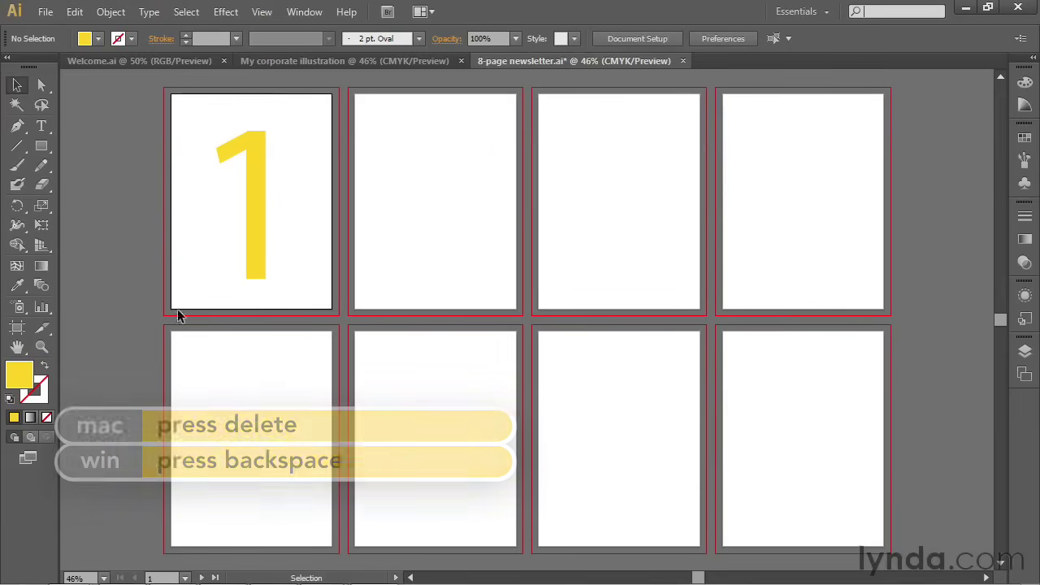
Drag the yellow 1 up and to the left on artboard 1
left_click_drag(252, 278, 233, 225)
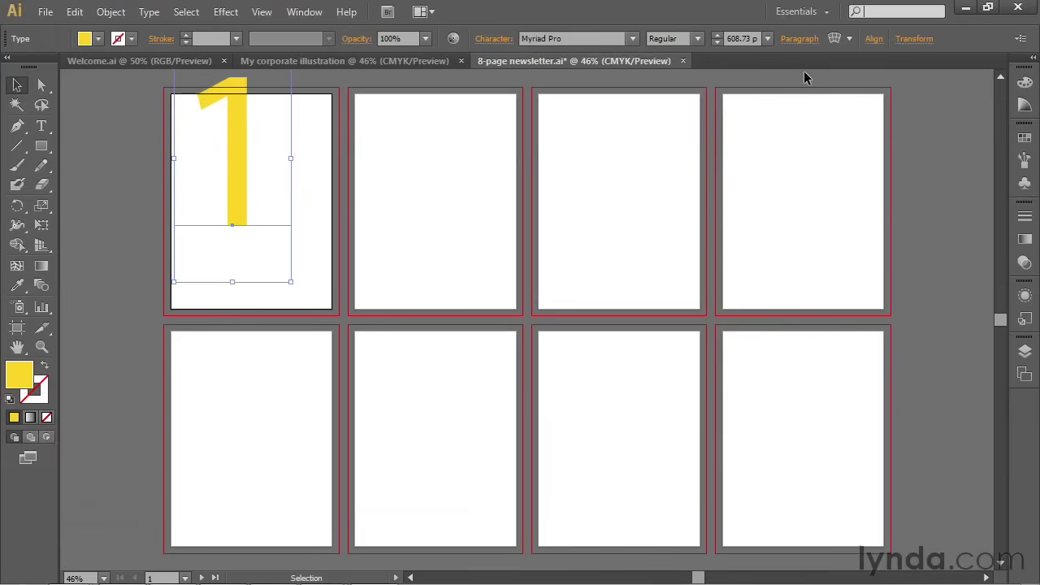
Align the 1 to the artboard's horizontal and vertical centres, then nudge it slightly down
left_click(873, 40)
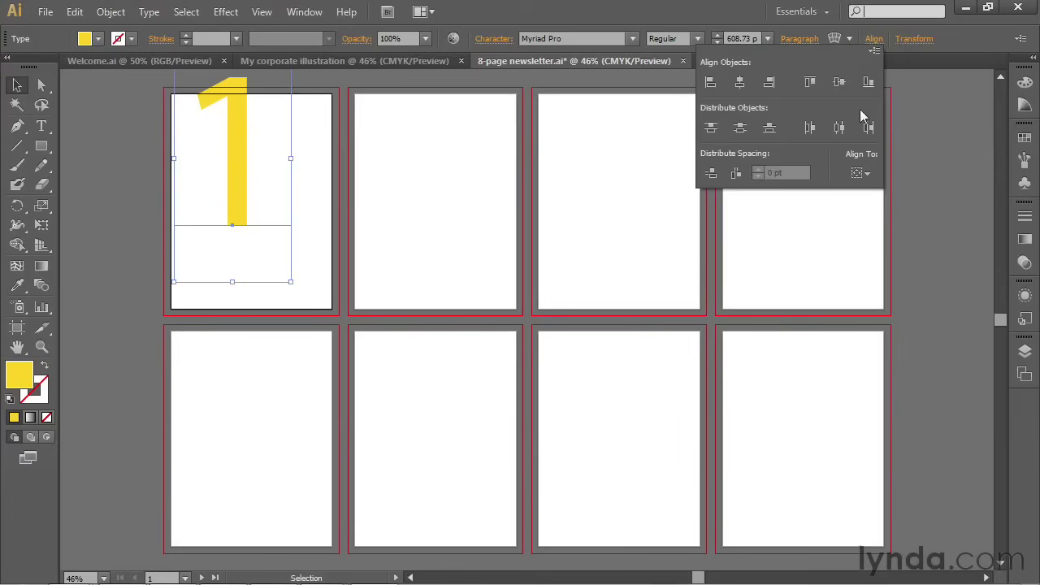
left_click(866, 171)
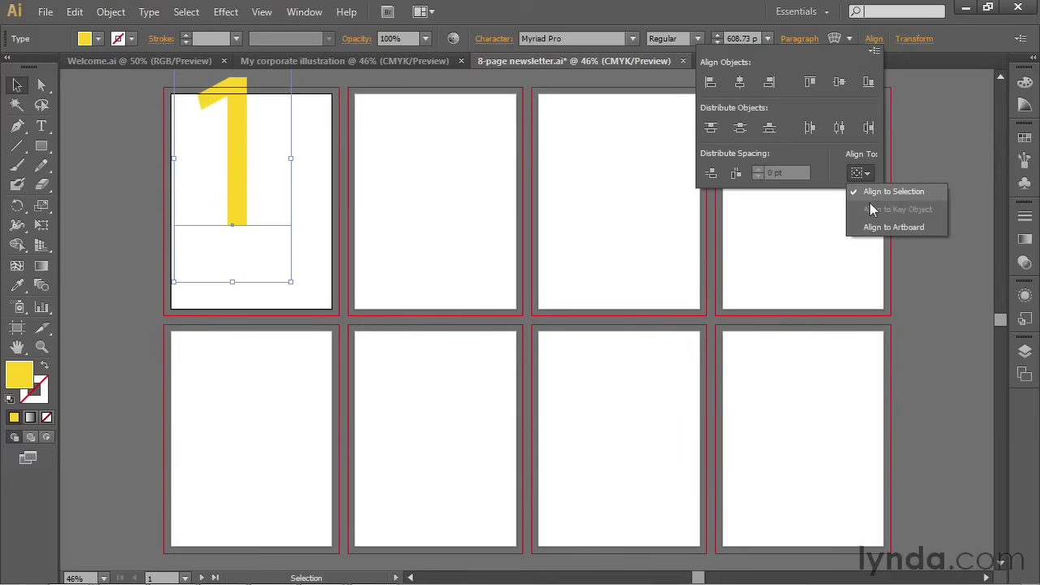
left_click(858, 231)
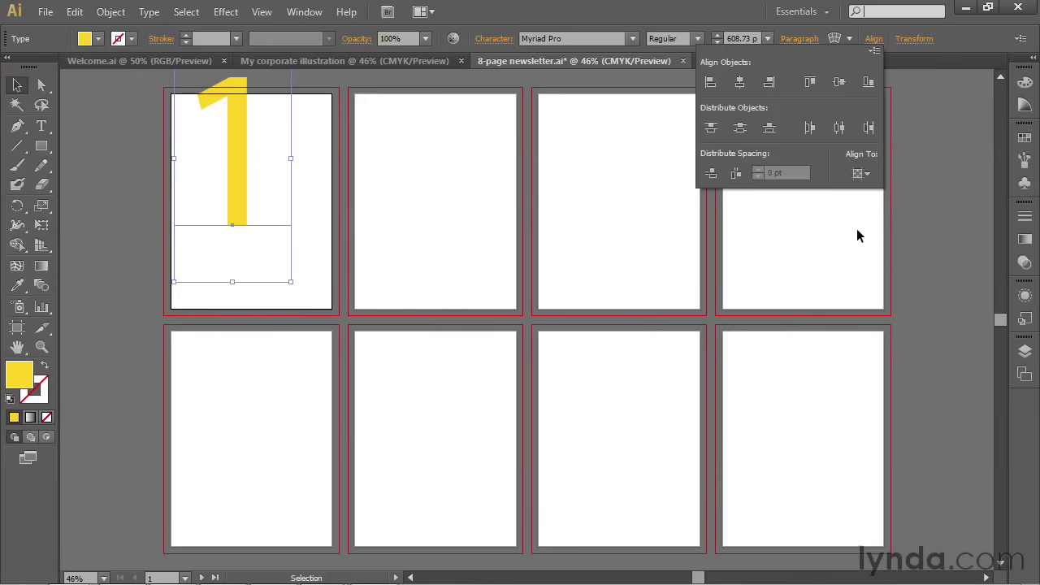
left_click(740, 85)
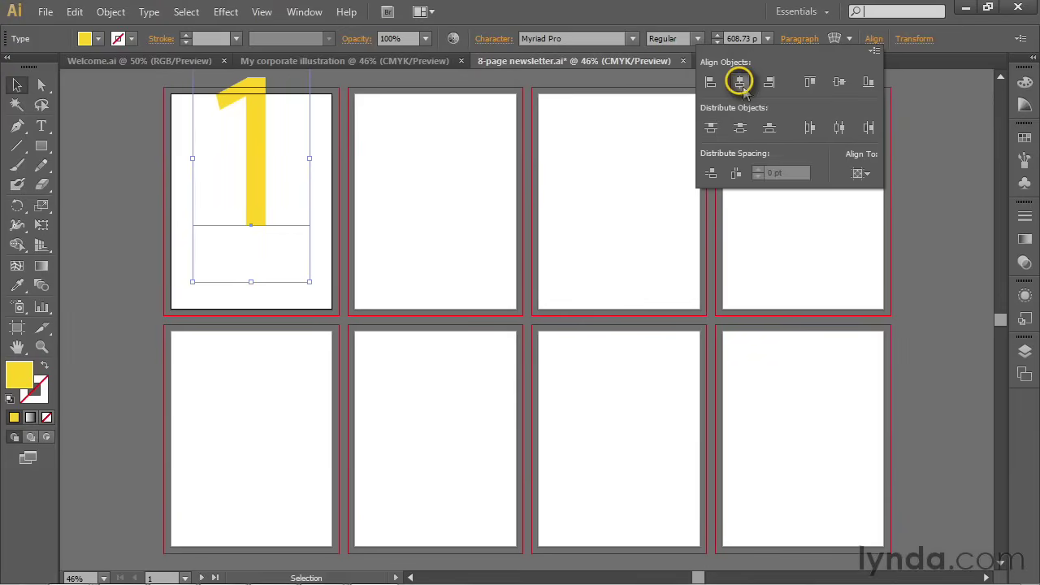
left_click(839, 84)
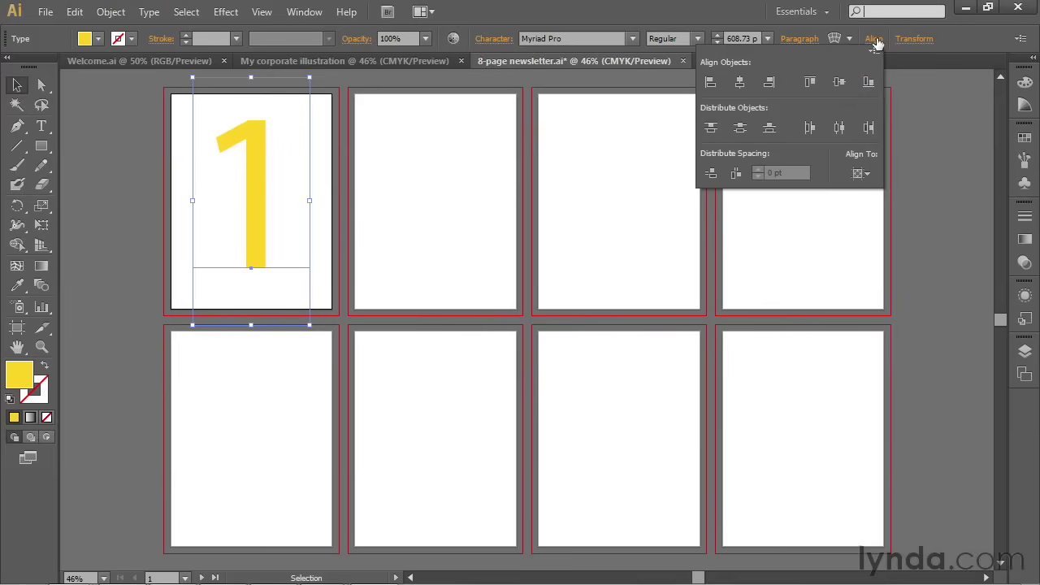
left_click(874, 39)
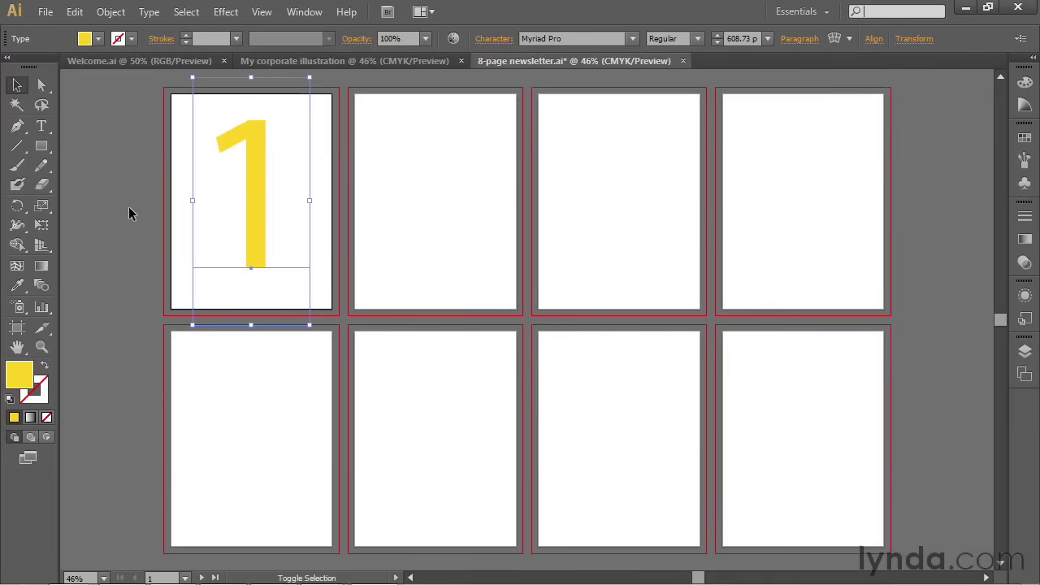
key("shift+Down")
key("shift+Down")
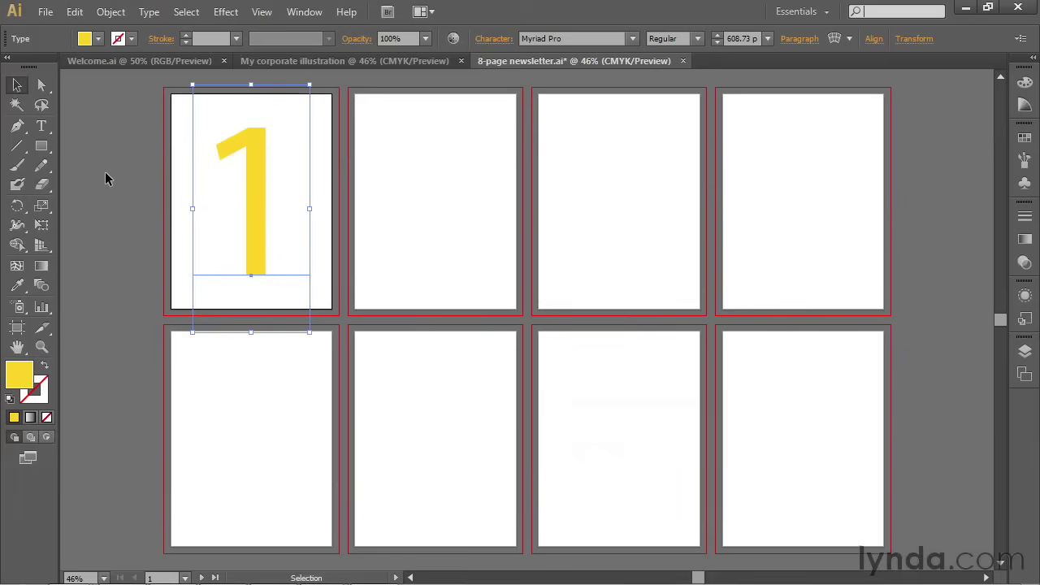
Cut the yellow 1 from the first artboard with Edit > Cut
left_click(75, 11)
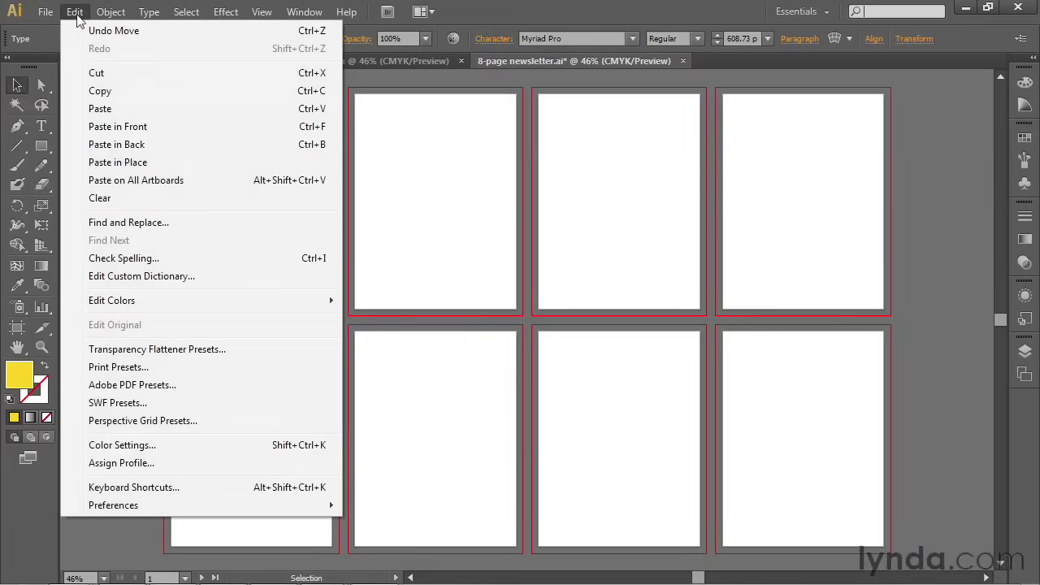
left_click(142, 81)
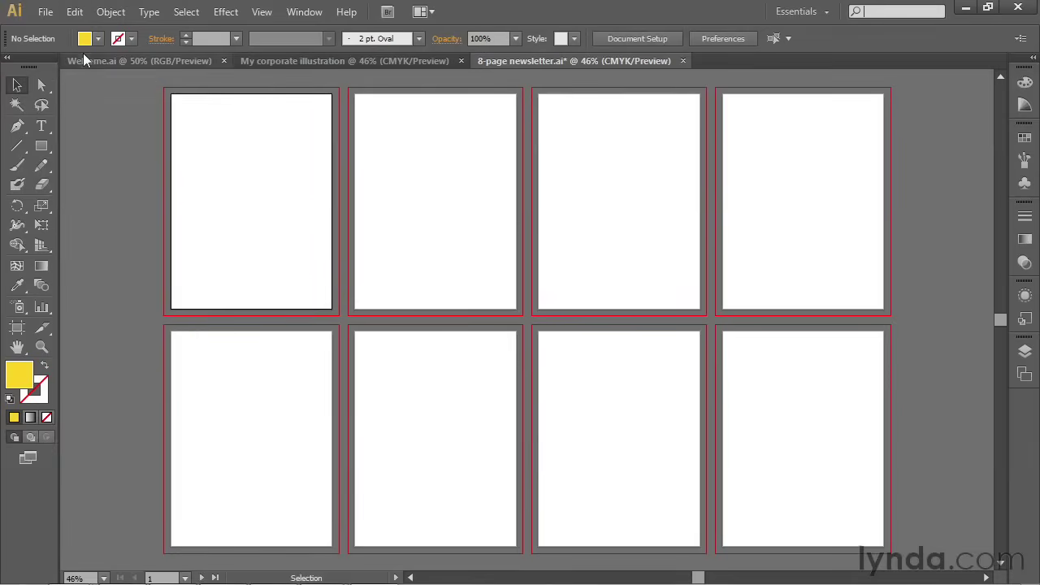
Paste the yellow 1 onto all eight artboards with Edit > Paste on All Artboards
left_click(75, 12)
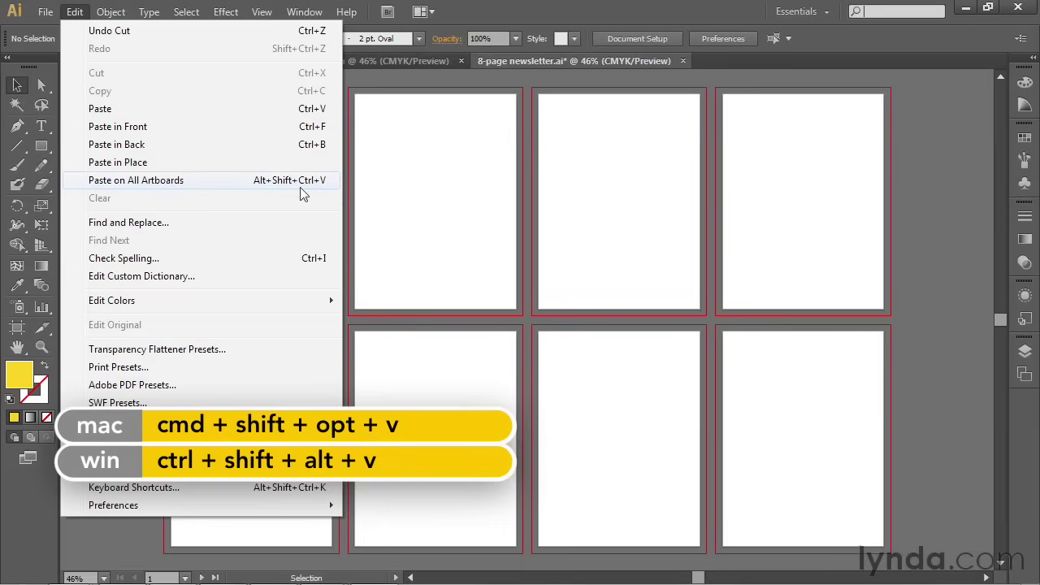
left_click(322, 186)
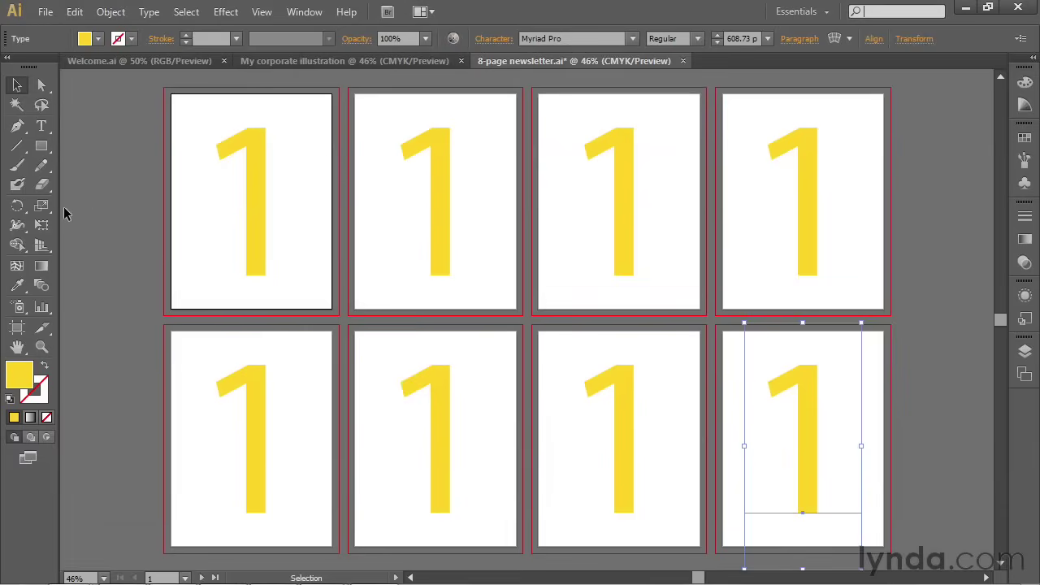
left_click(44, 129)
left_click(8, 62)
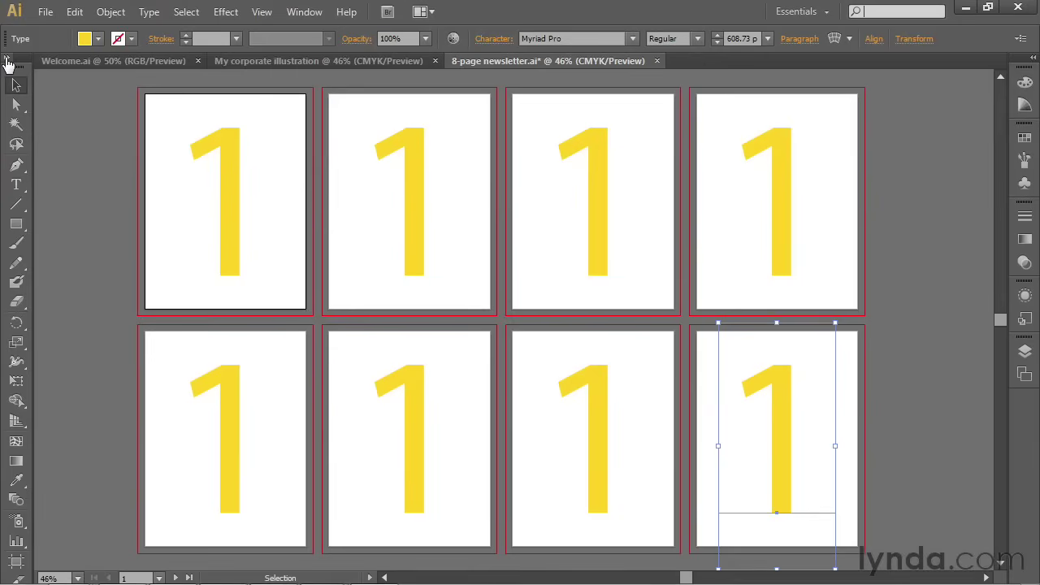
left_click(8, 62)
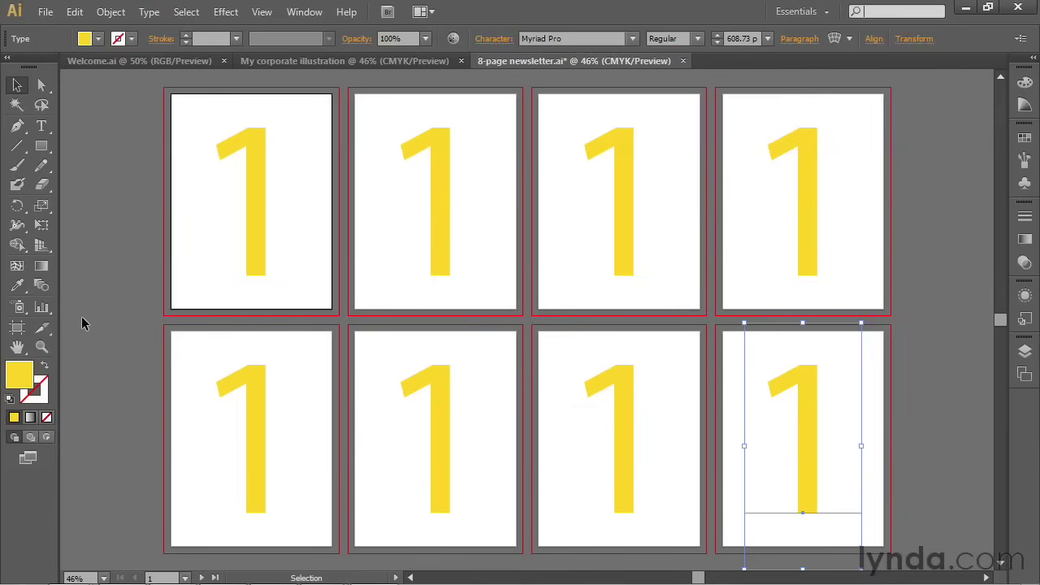
With the Type tool, retype the 1s on artboards 2 through 5 as 2, 3, 4 and 5
left_click(43, 128)
left_click_drag(395, 273, 488, 269)
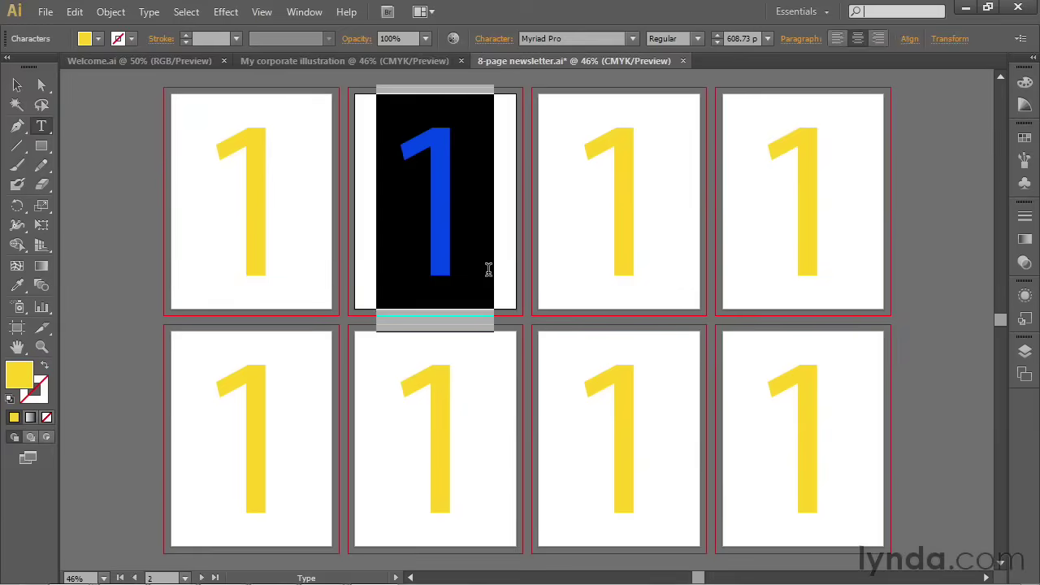
type("2")
left_click_drag(615, 243, 811, 244)
type("3")
type("4")
left_click_drag(195, 416, 273, 417)
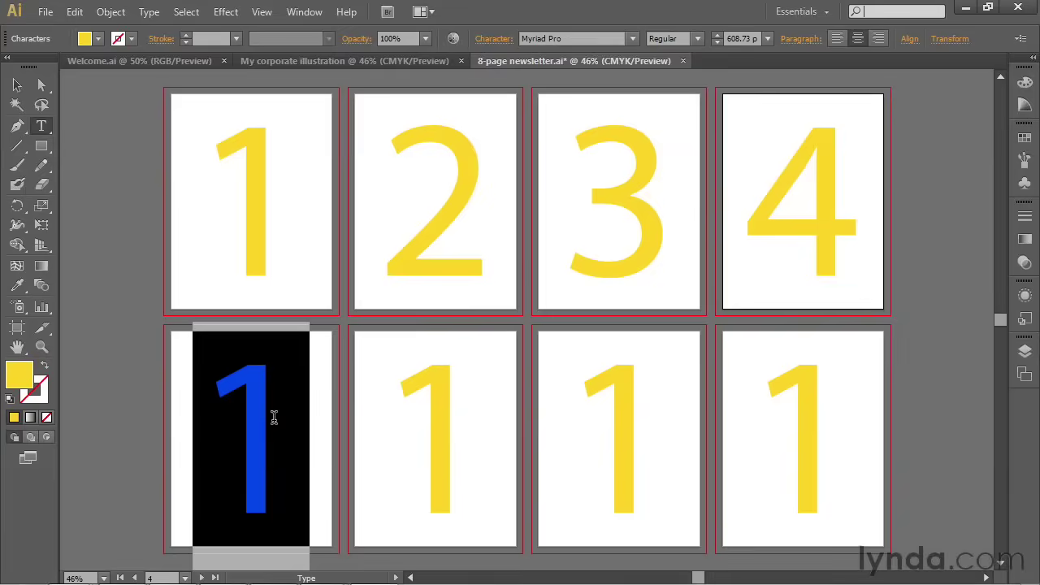
type("5")
Change the 1s on artboards 6, 7 and 8 to 6, 7 and 8, then deselect
left_click_drag(414, 434, 471, 437)
type("6")
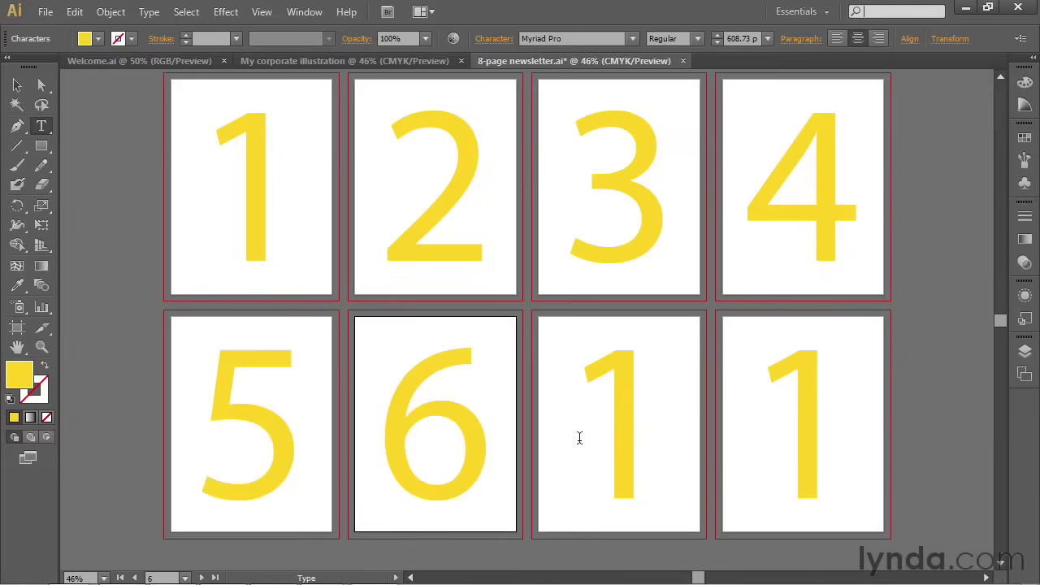
left_click_drag(579, 438, 638, 434)
type("7")
left_click_drag(785, 430, 850, 439)
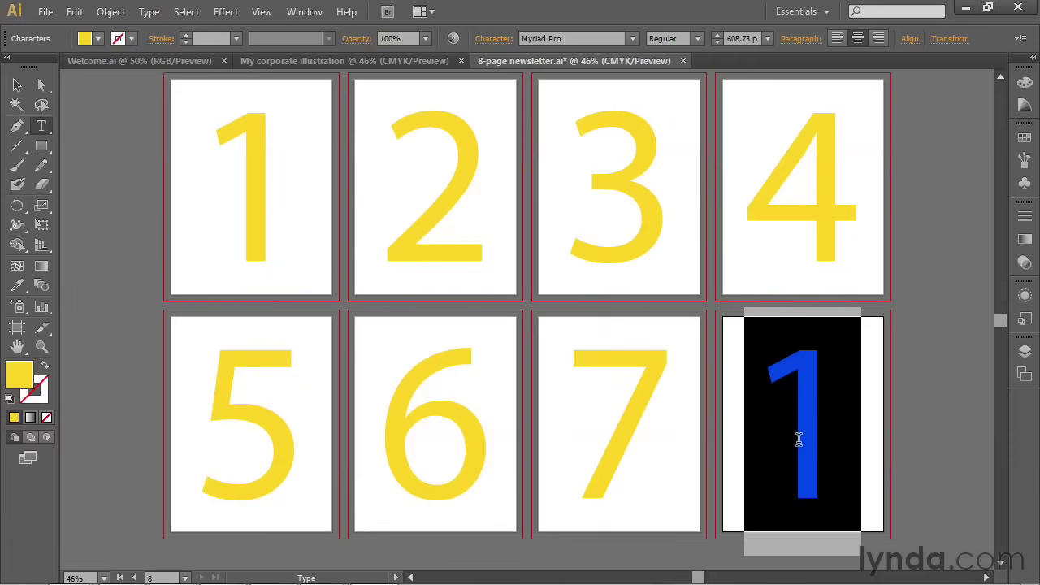
type("8")
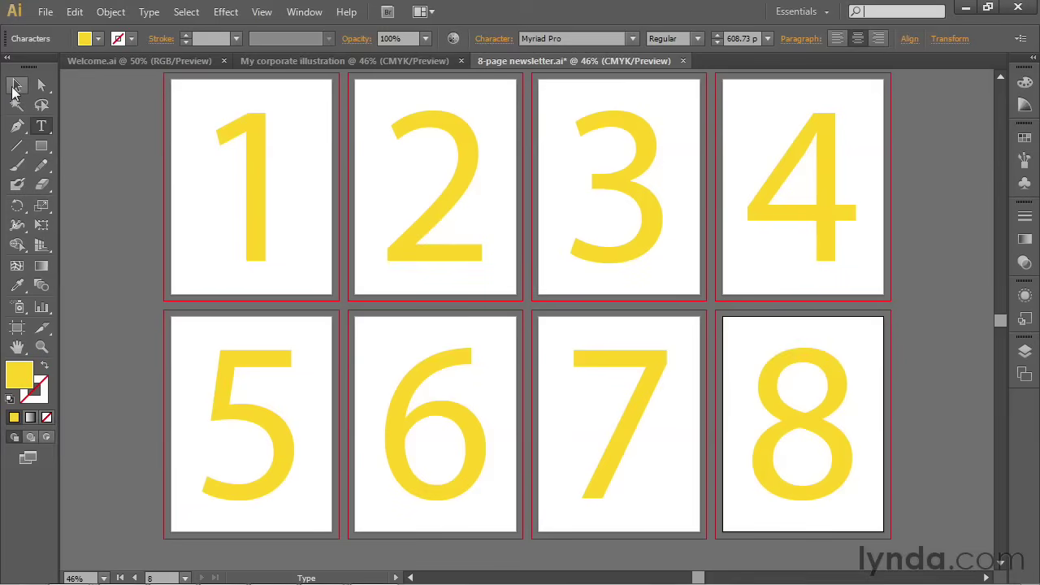
left_click(18, 85)
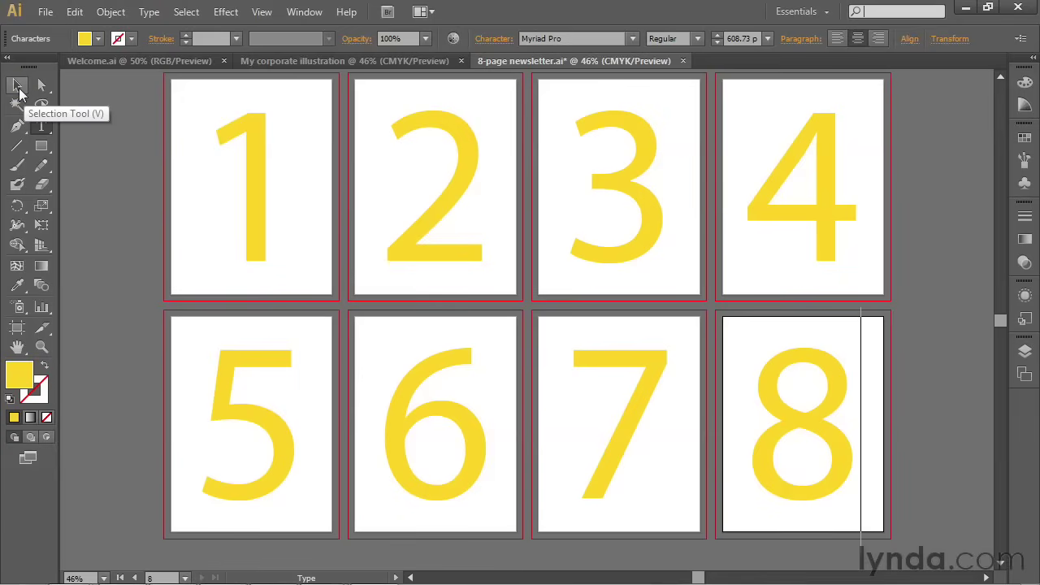
left_click(105, 137)
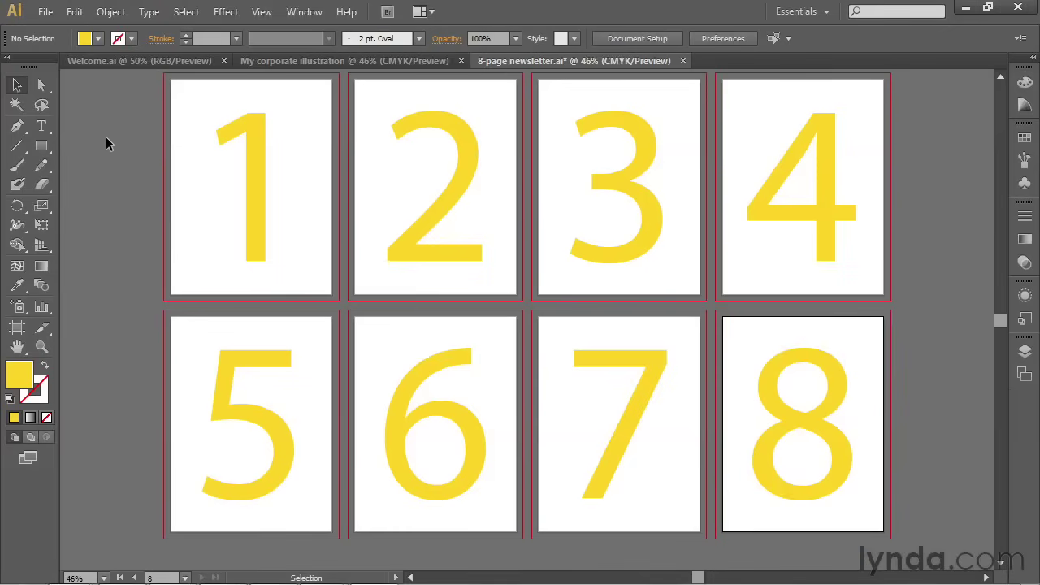